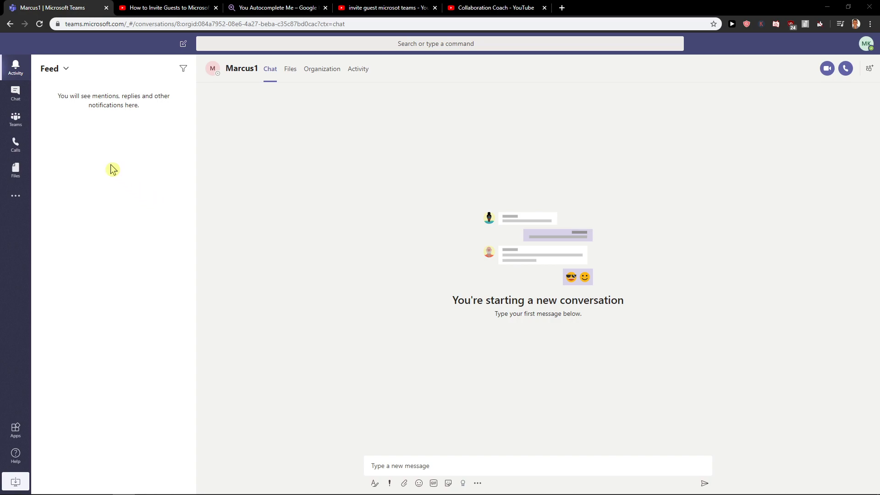
Step: Open Manage team for the MarcusStone team from the Teams list
click(25, 122)
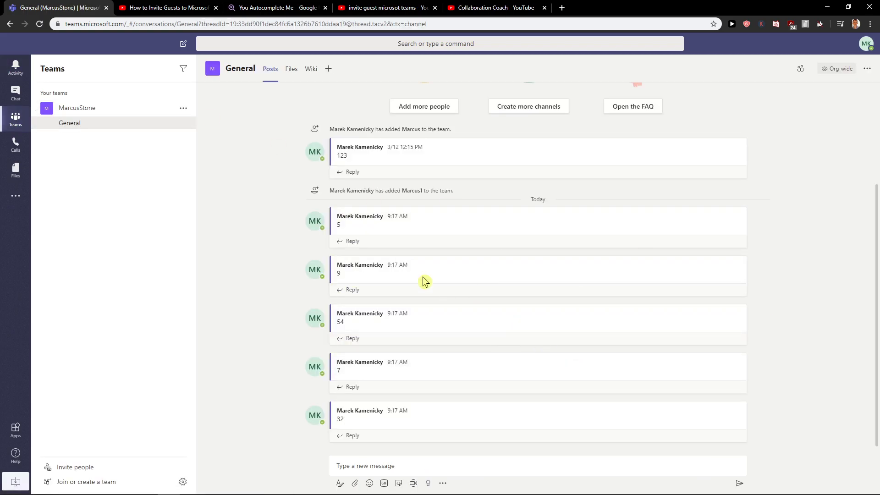
click(182, 110)
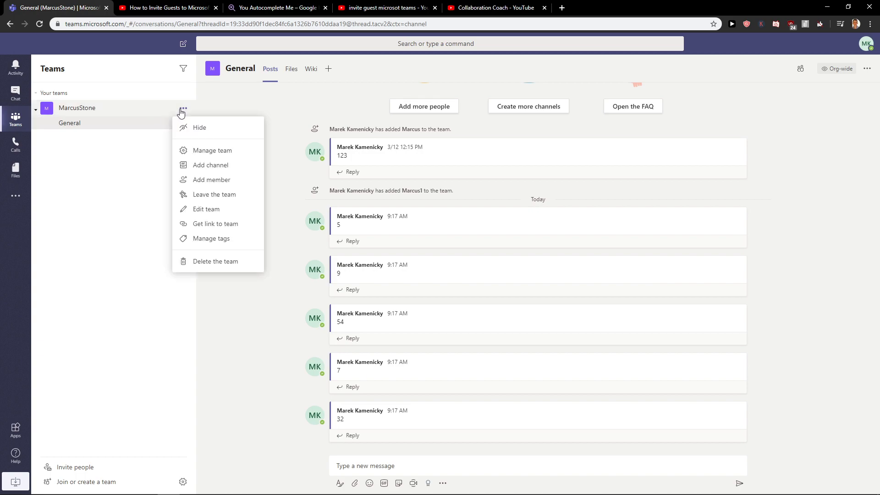
click(182, 111)
click(182, 110)
click(205, 154)
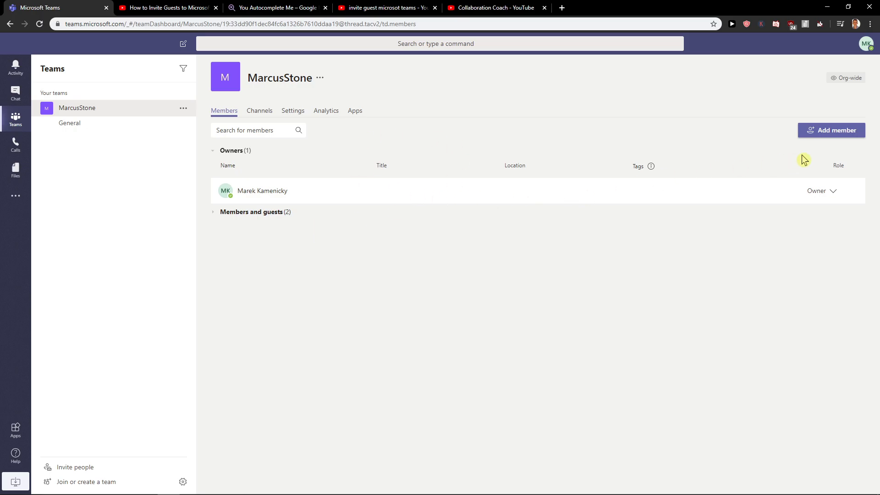
Step: Open Add member, type a first attempt at the guest's Gmail address and pull a new tab into its own window
click(828, 131)
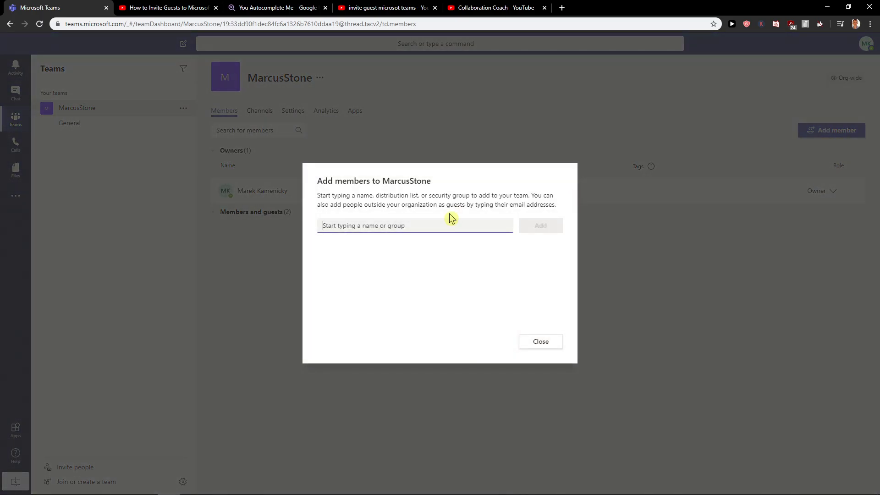
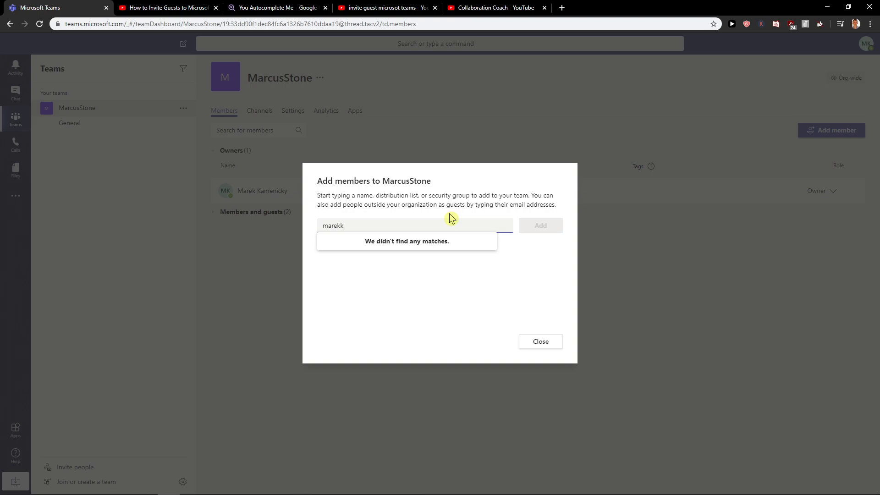
click(562, 7)
drag(582, 7, 0, 28)
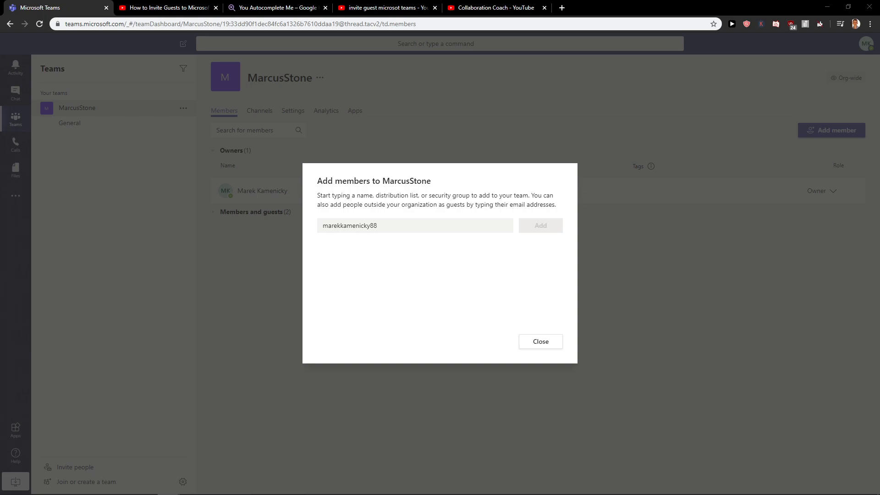
Step: Clear the name field and enter the start of the guest's Gmail address instead
double_click(382, 221)
text(microsoft teams how to block user)
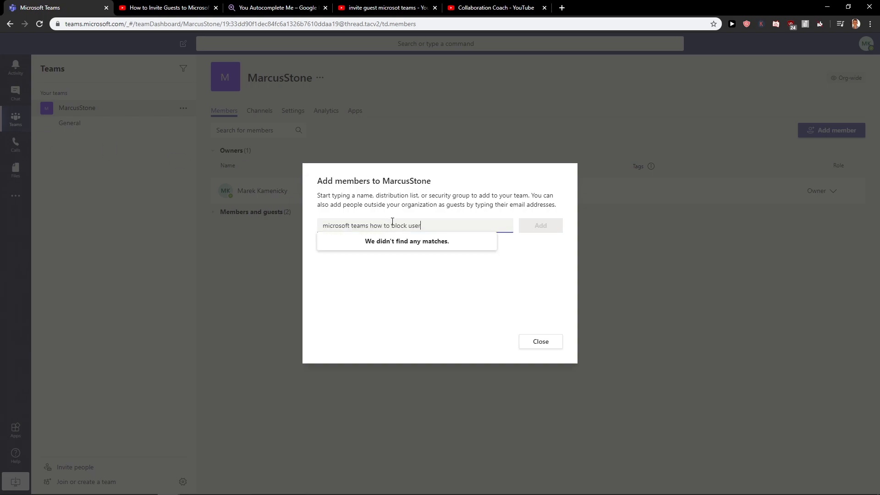
key(ctrl+a)
key(BackSpace)
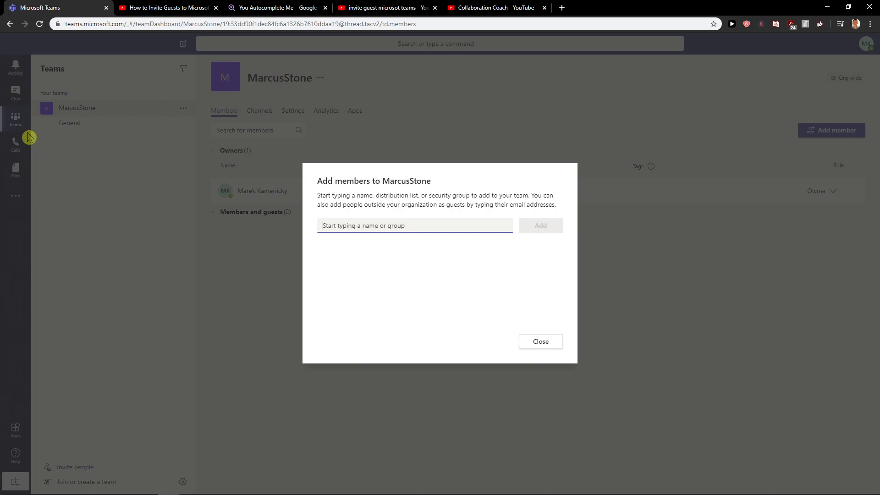
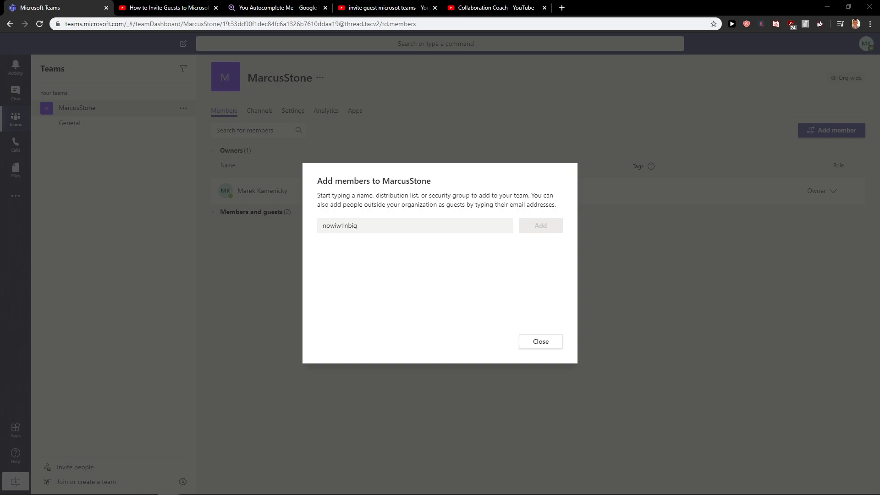
Step: Complete the guest's Gmail address and add it to MarcusStone as a guest
click(379, 222)
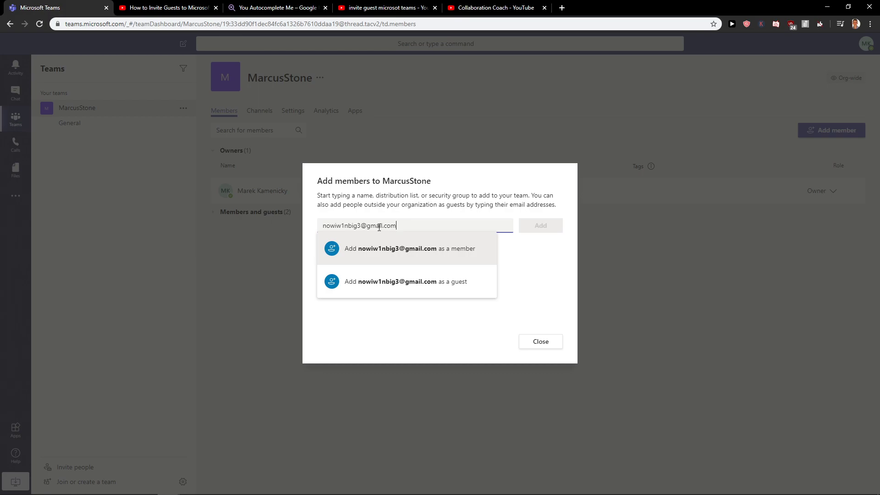
click(413, 286)
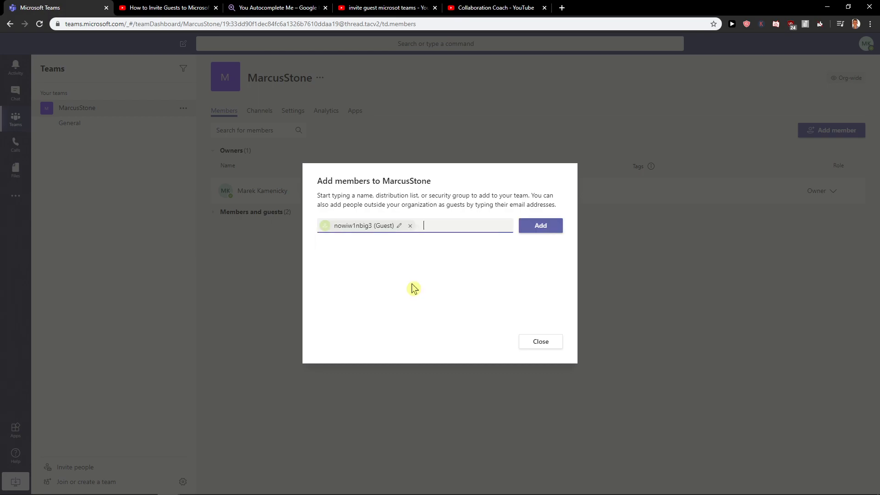
click(539, 225)
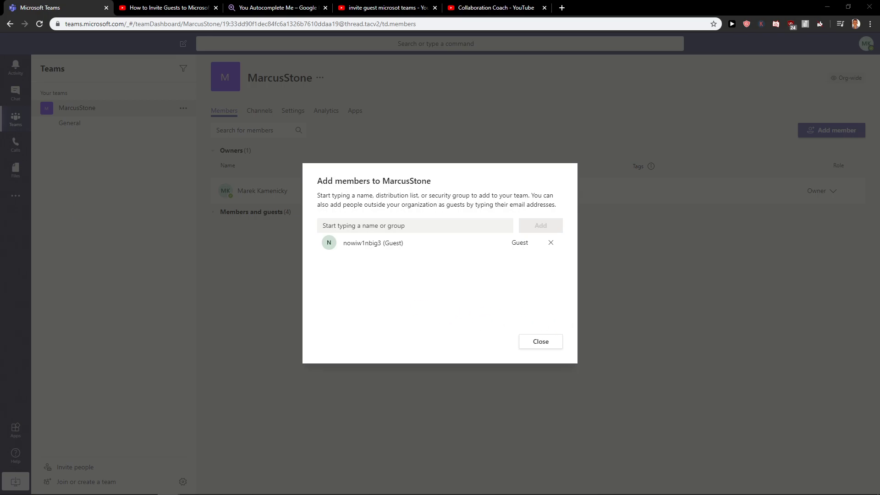
Step: Open the Microsoft Teams invitation e-mail in the guest's Gmail inbox and scroll to its link
click(39, 133)
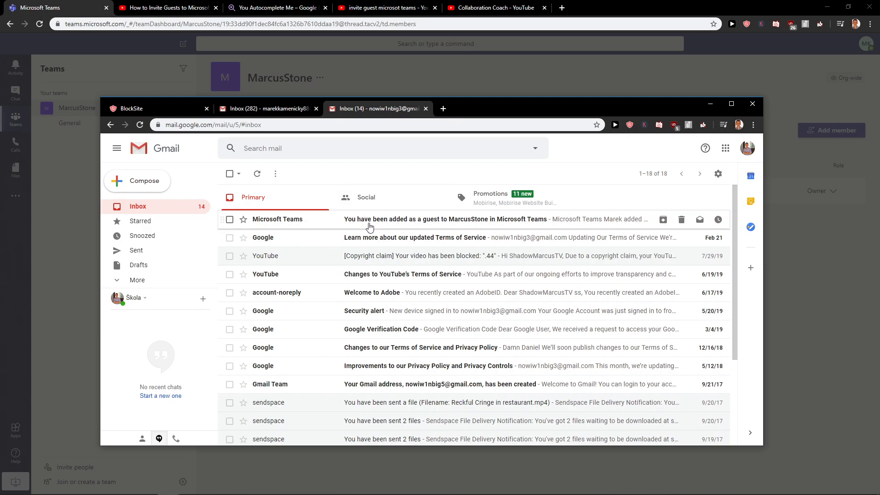
click(369, 227)
scroll(364, 223, down, 3)
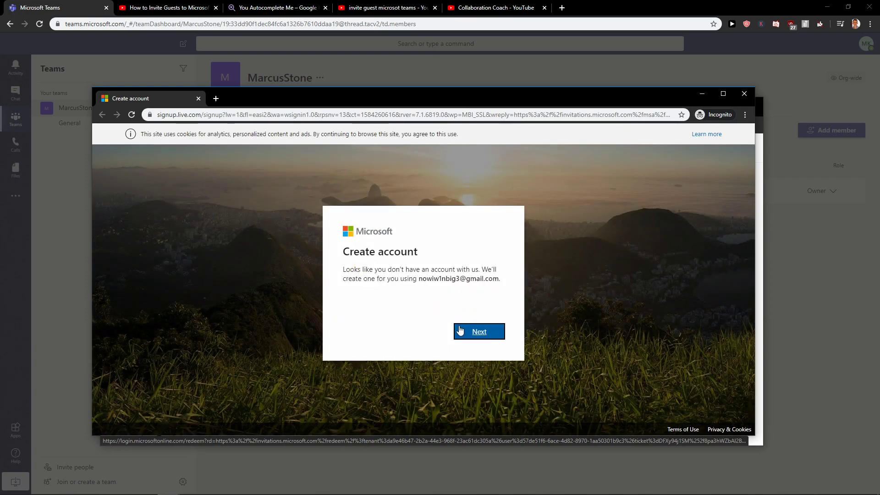
Step: Continue through Microsoft account sign-up and set the account password
click(468, 333)
click(463, 326)
click(468, 331)
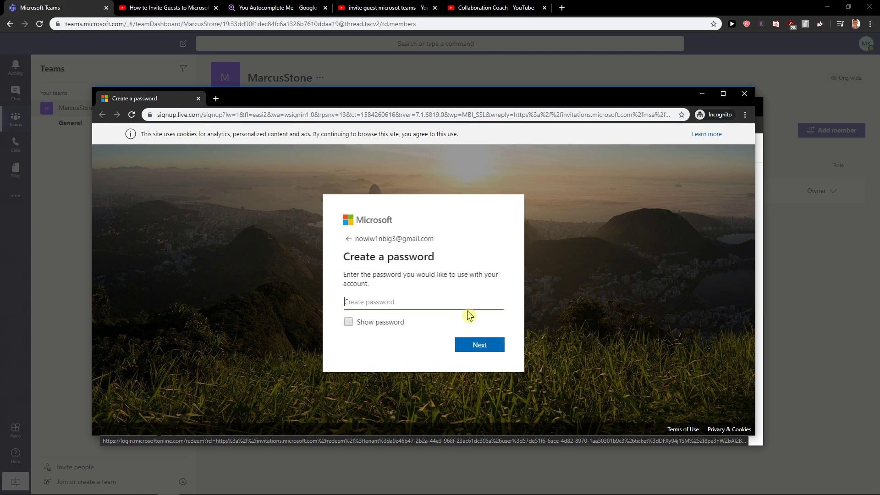
text(a)
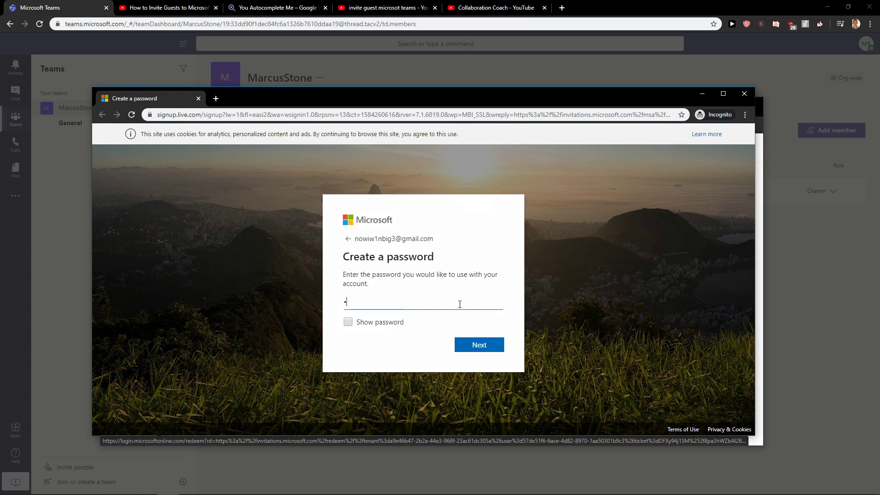
click(478, 346)
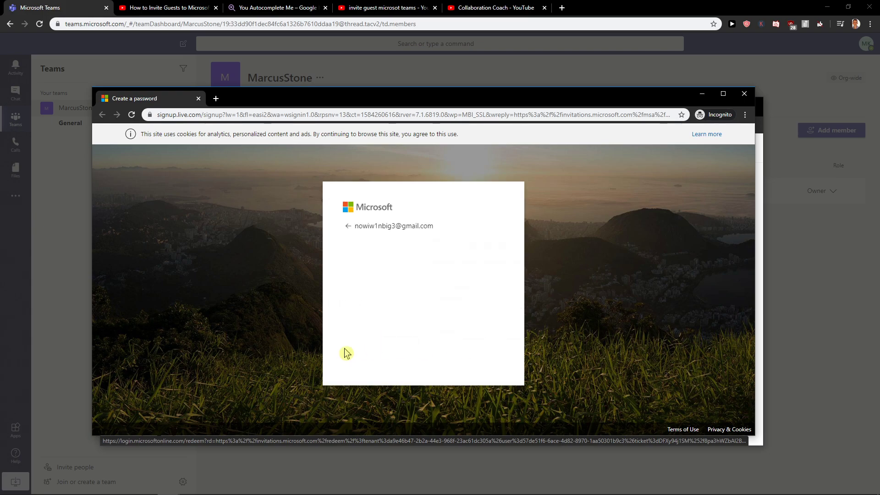
click(380, 331)
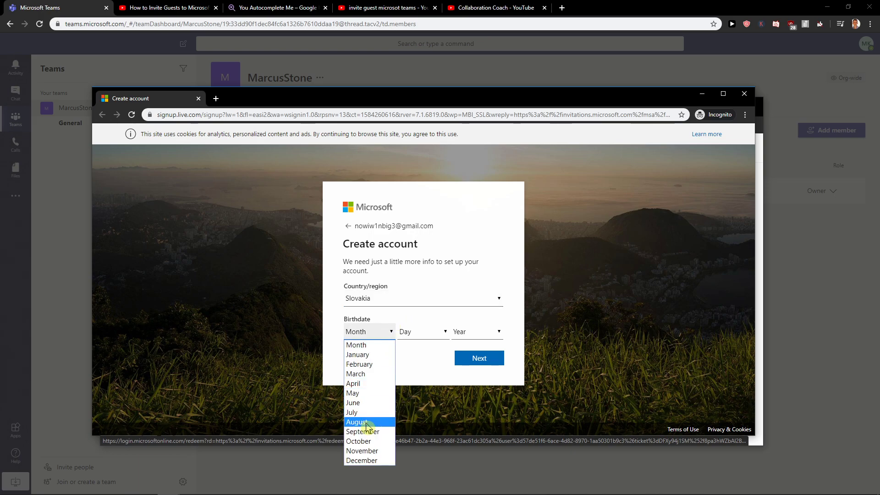
click(352, 418)
click(419, 333)
click(410, 270)
click(481, 333)
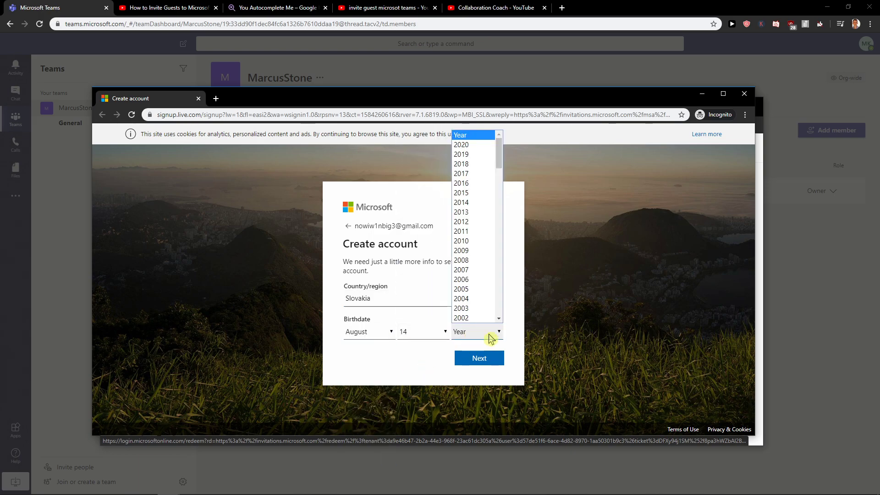
scroll(479, 289, down, 10)
scroll(475, 275, up, 6)
click(476, 271)
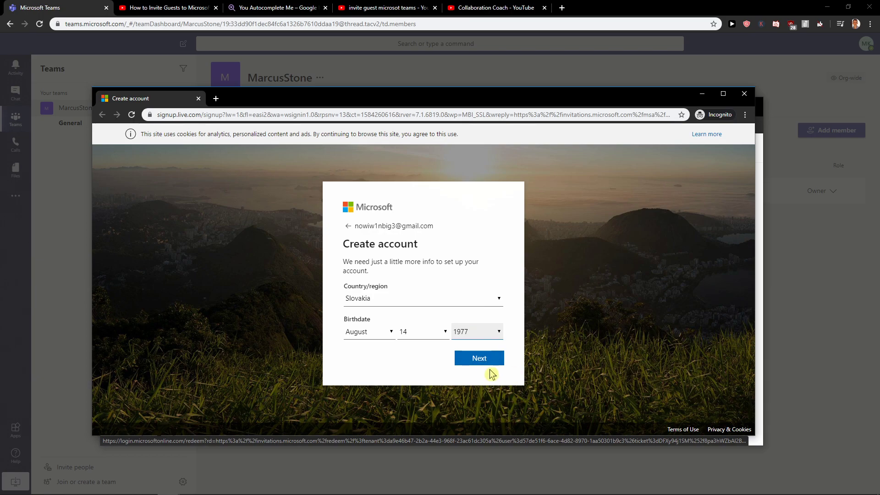
click(474, 360)
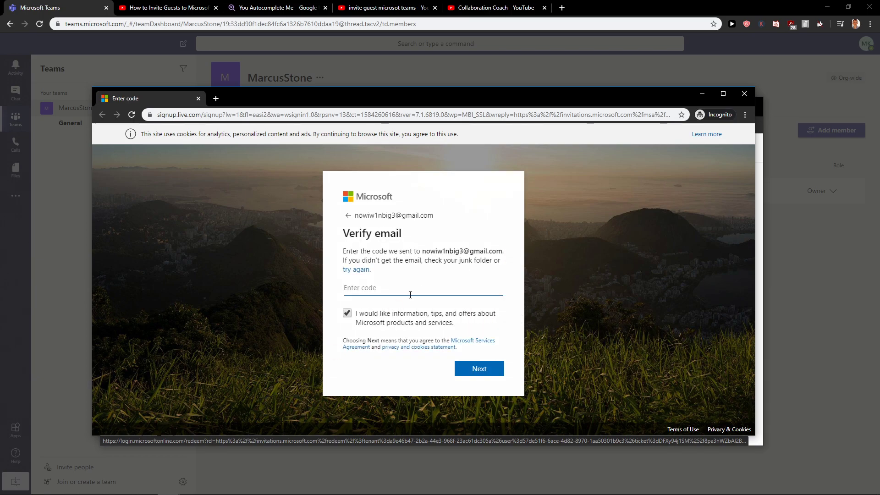
Step: Copy the security code from Gmail's 'Verify your email address' e-mail for the sign-up's code field
mouse_move(360, 98)
mouse_down()
mouse_move(346, 249)
mouse_move(329, 88)
mouse_move(386, 145)
mouse_up()
drag(473, 114, 464, 111)
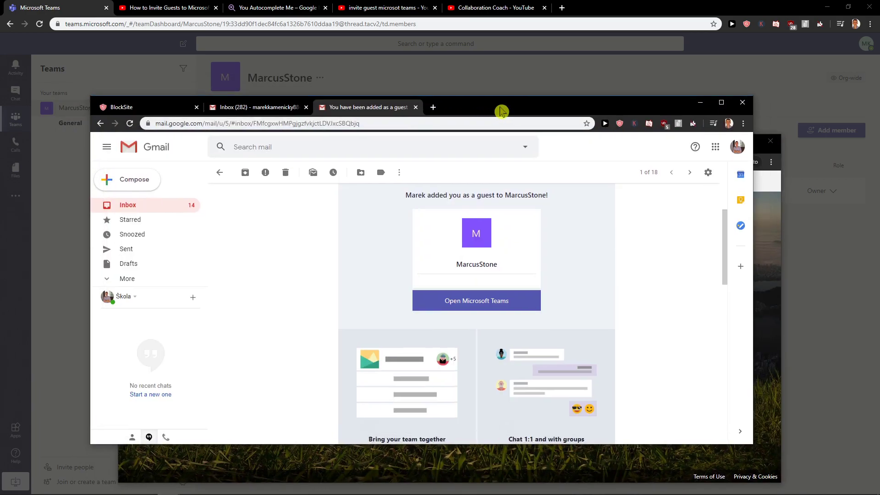
click(109, 204)
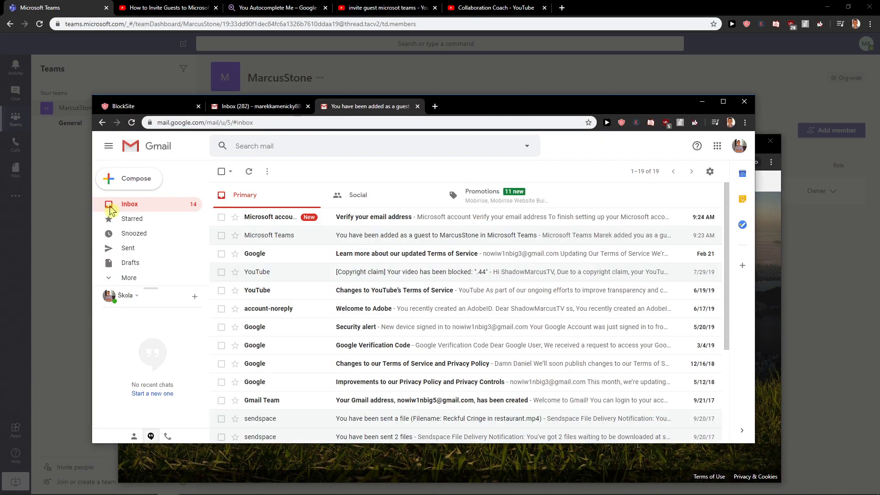
click(341, 221)
drag(418, 320, 386, 320)
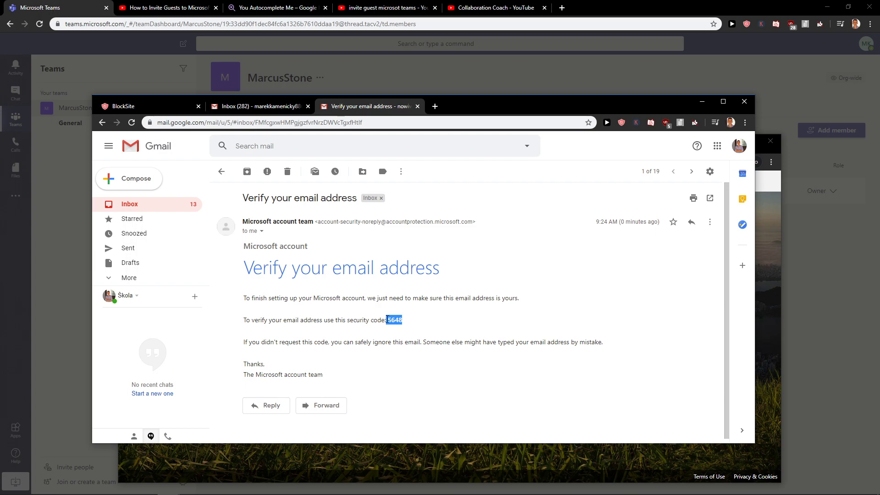
key(ctrl+c)
click(765, 326)
Step: Paste the verification code, opt out of offers, pass the captcha and accept MarcusStone's permissions
key(ctrl+v)
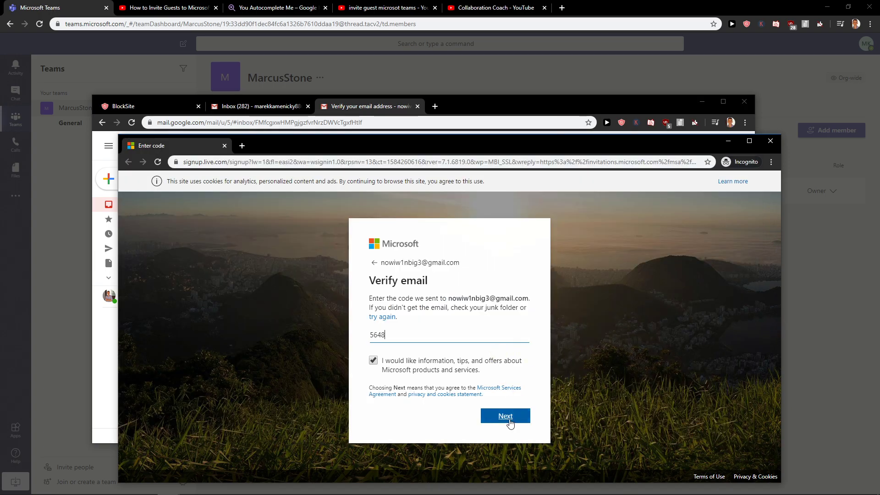
click(373, 361)
click(507, 416)
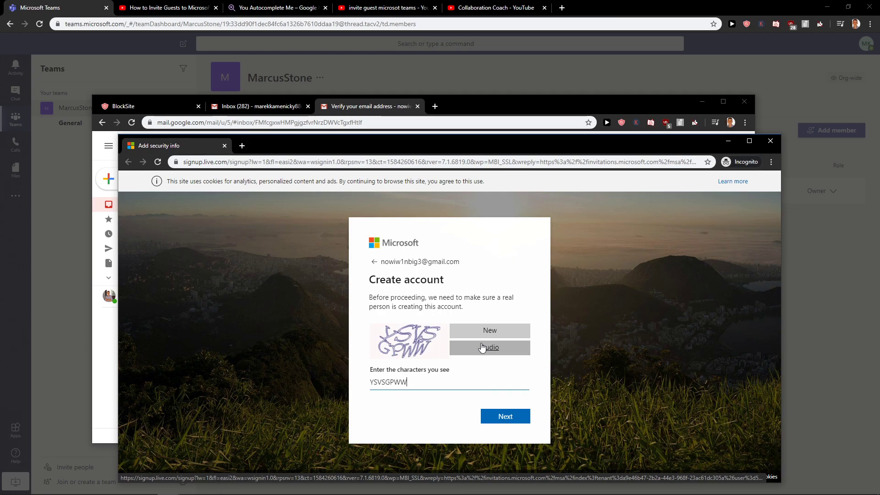
click(501, 419)
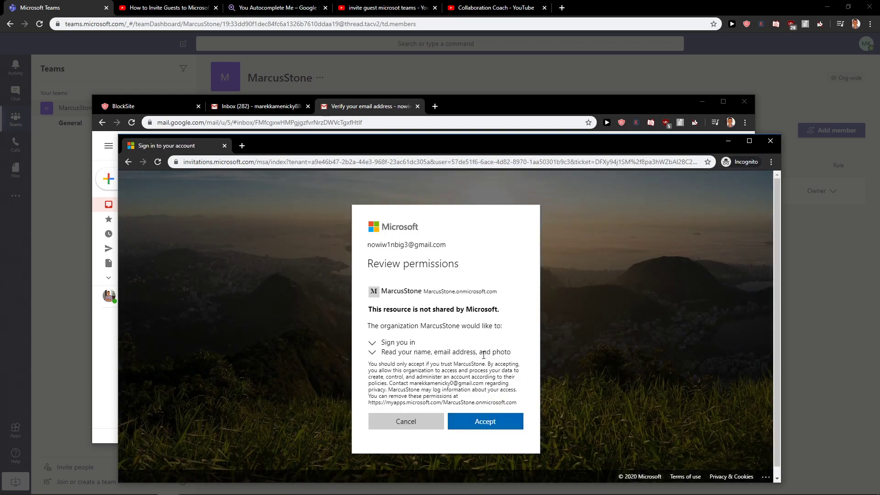
click(477, 421)
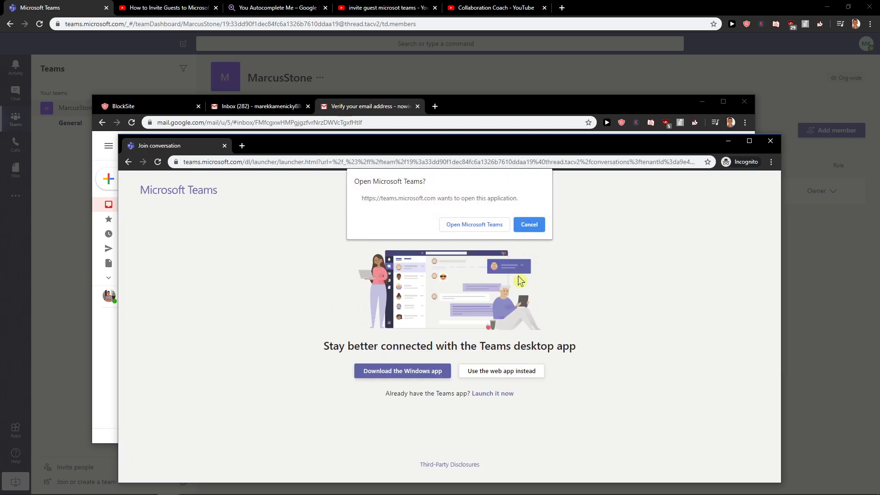
Step: Continue in the Teams web app instead of the desktop app and maximize the Gmail window
click(501, 371)
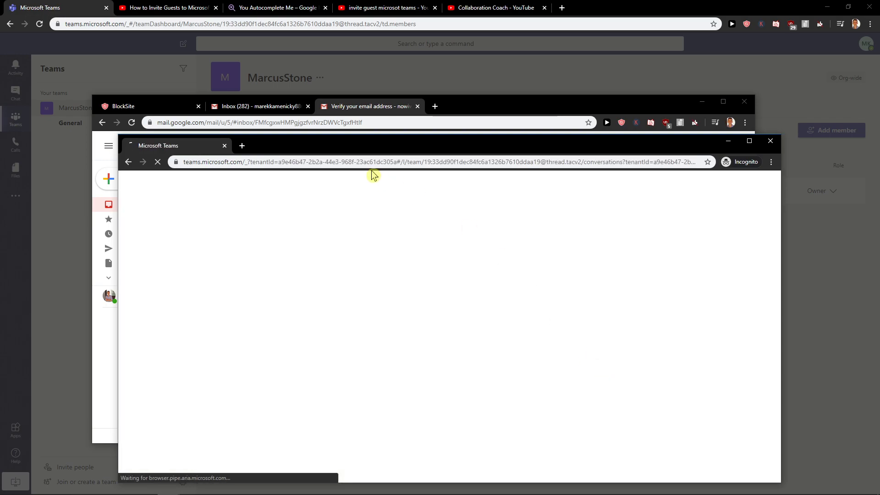
mouse_move(383, 148)
mouse_down()
mouse_move(397, 112)
mouse_move(345, 102)
mouse_move(366, 111)
mouse_move(348, 106)
mouse_move(356, 104)
mouse_up()
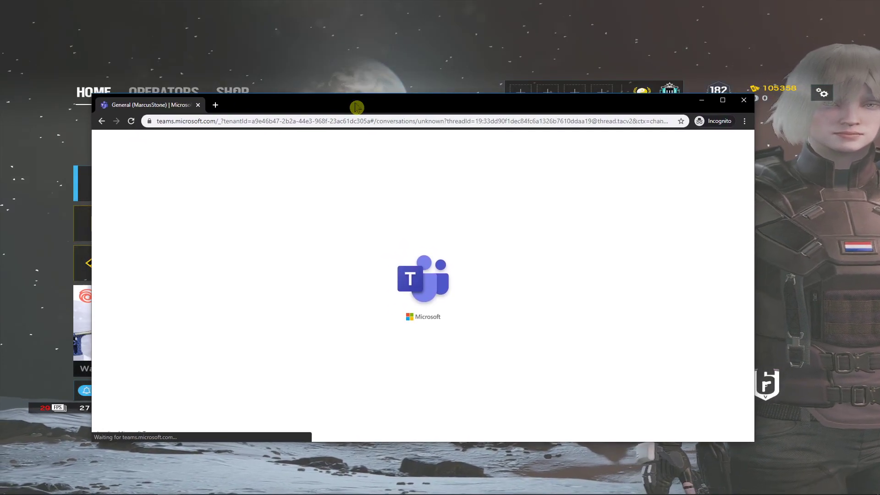
key(alt+Tab)
double_click(368, 110)
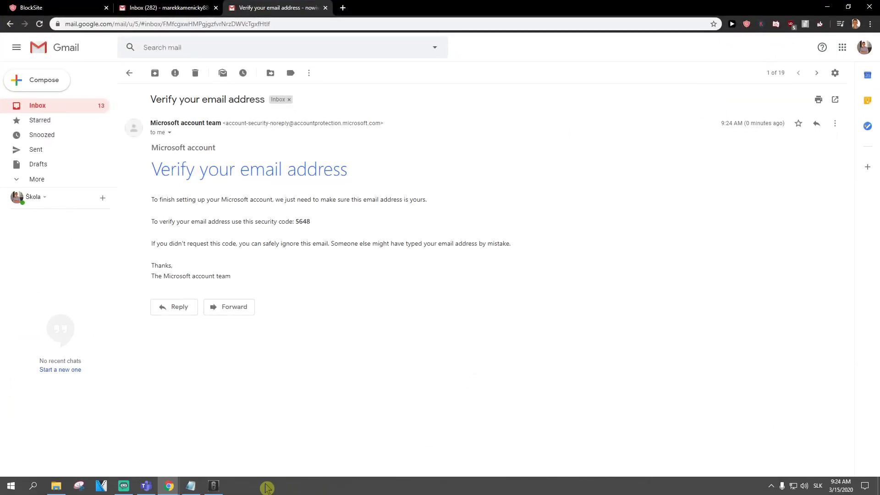
Step: Bring the guest's Teams window forward, then the organiser's Teams window
mouse_move(181, 490)
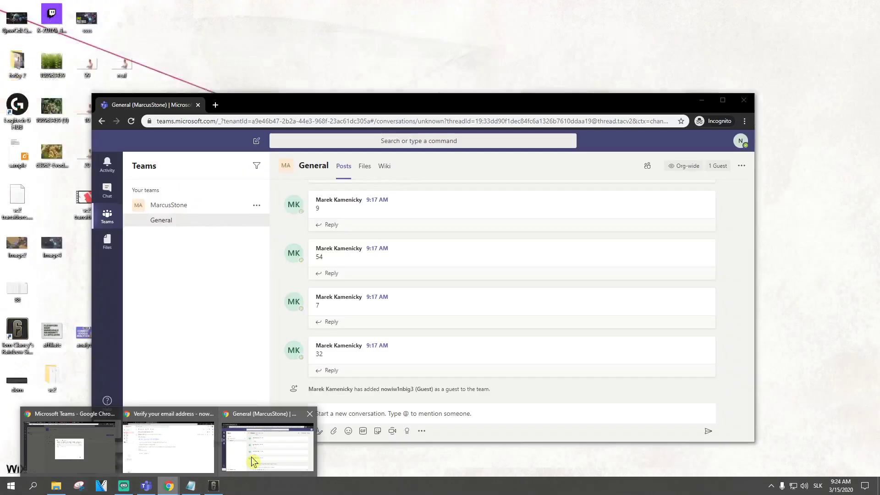
click(256, 454)
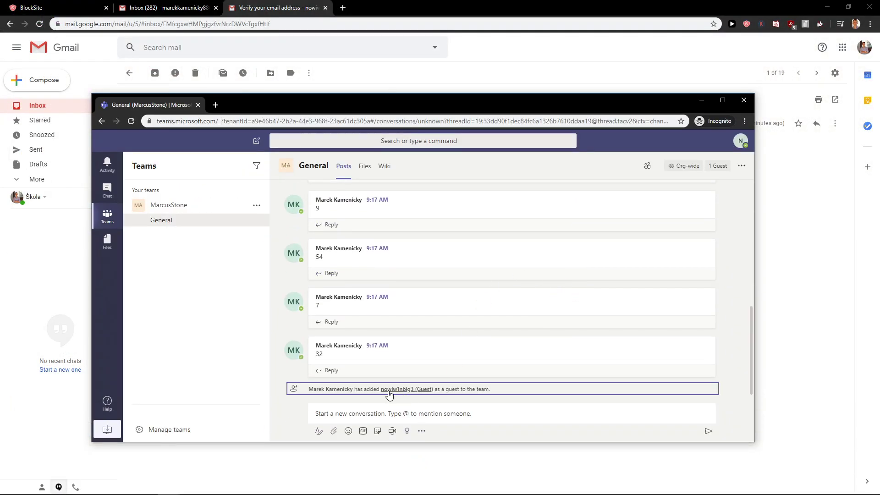
mouse_move(389, 391)
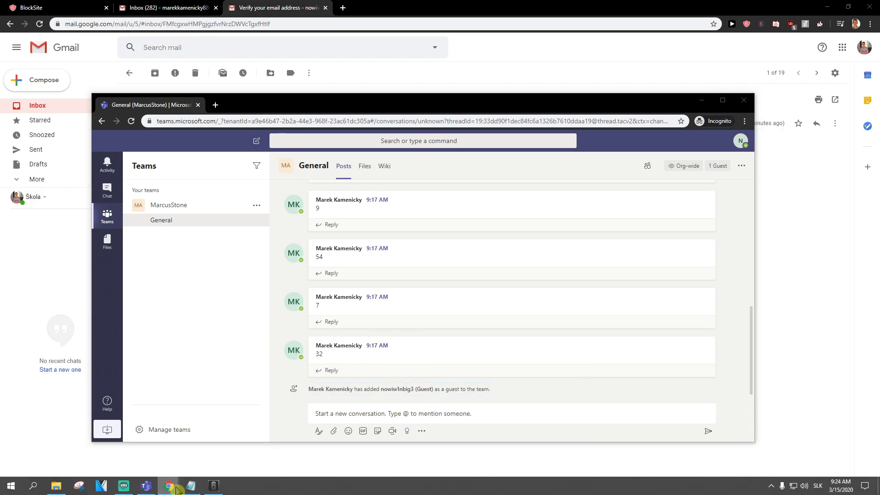
mouse_move(174, 488)
click(87, 453)
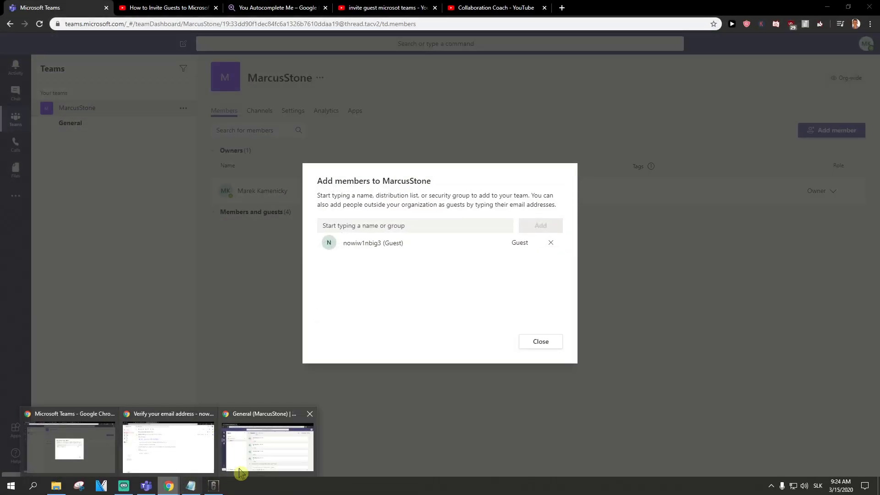
Step: Raise the guest's Teams window, close the profile card and open a message's options
click(272, 454)
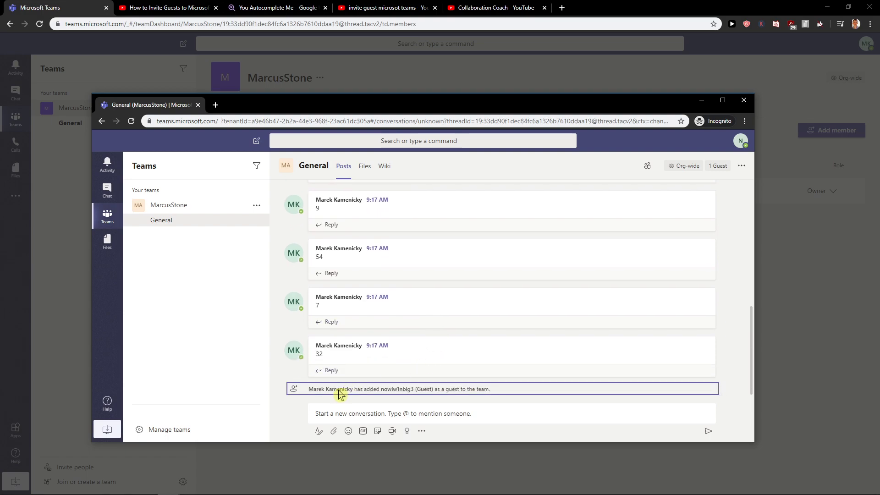
mouse_move(382, 395)
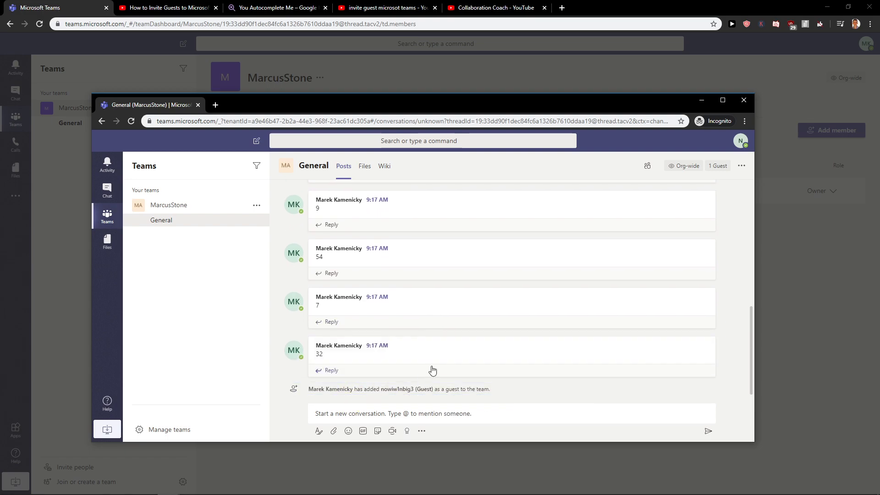
click(390, 412)
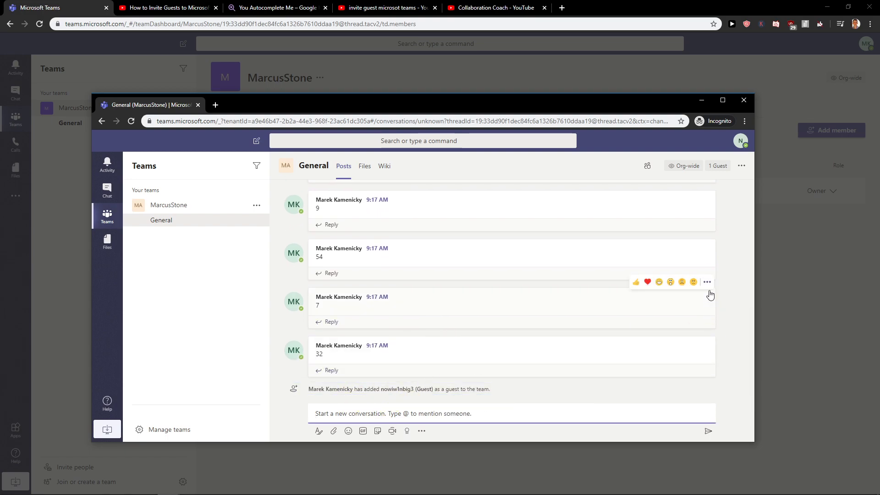
click(707, 282)
scroll(729, 278, up, 10)
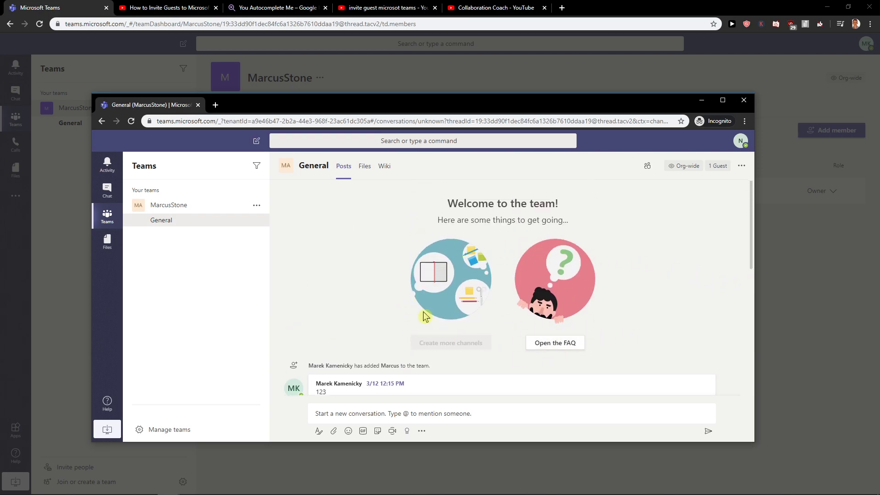
Step: Open the General channel's Files, return to Posts and check the header's guest count
click(364, 169)
click(343, 170)
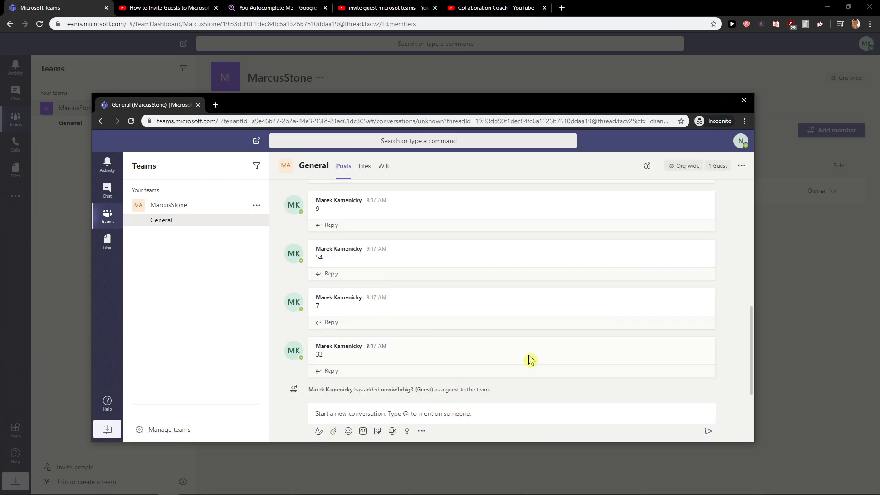
scroll(530, 360, up, 10)
double_click(723, 166)
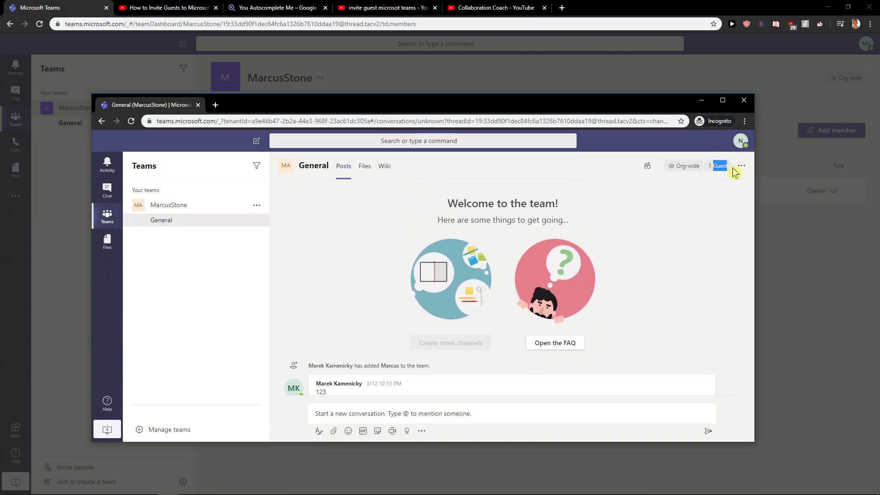
scroll(632, 275, down, 10)
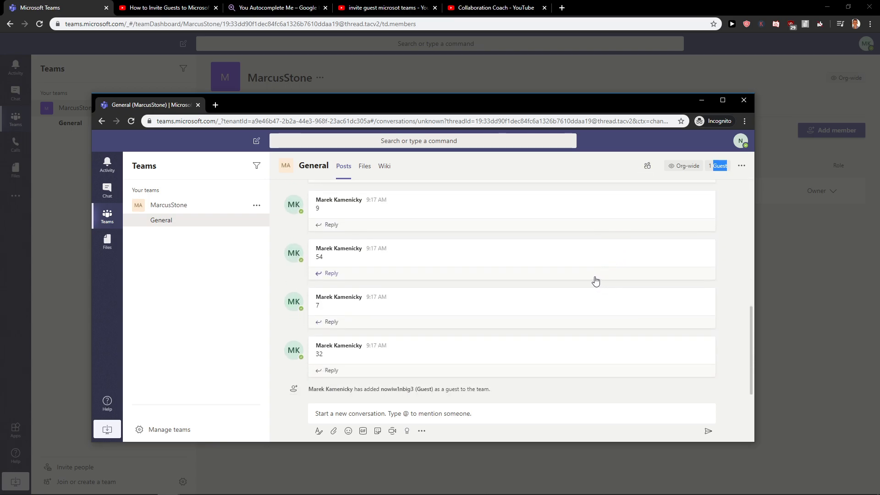
scroll(596, 281, up, 10)
Step: Look at the General channel's Files and Wiki tabs, then return to Posts
click(364, 166)
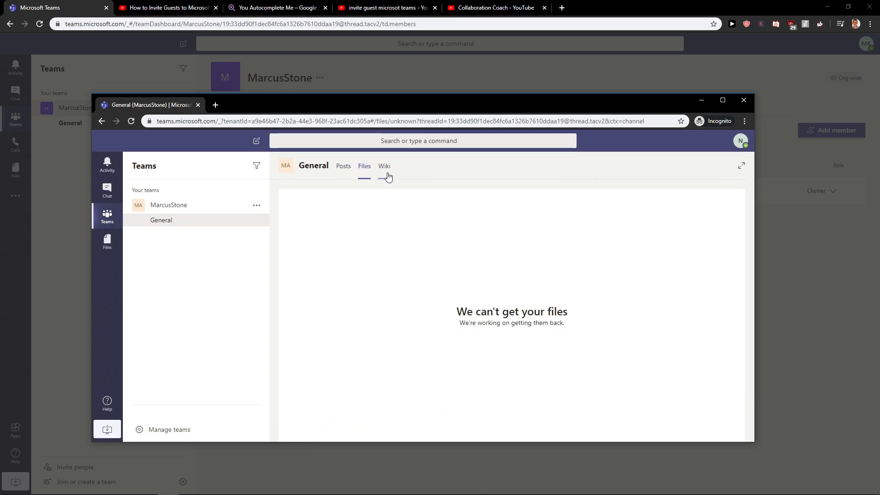
click(385, 174)
click(343, 167)
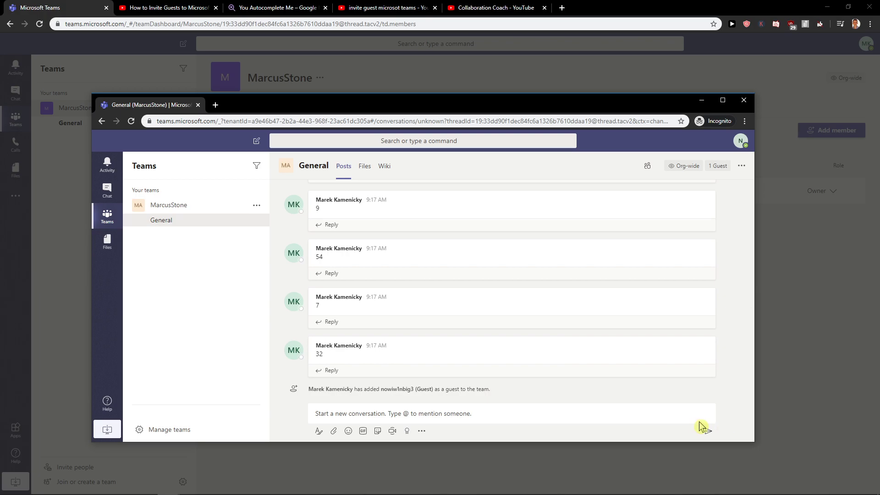
Step: View the YouTube app's details from the composer's apps, close them and scroll Posts to the top
click(421, 432)
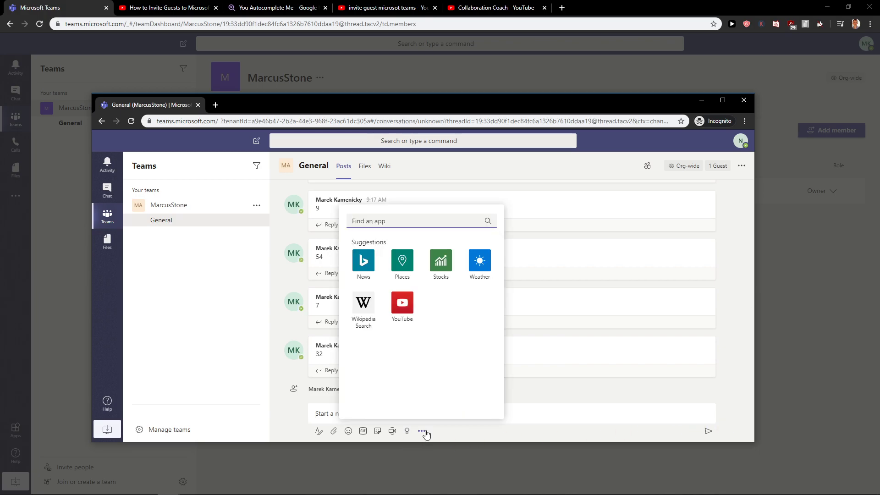
click(403, 306)
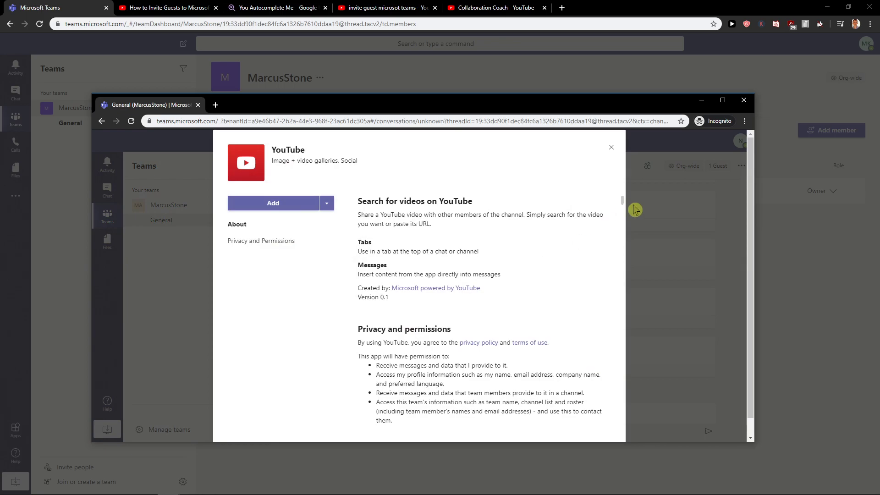
click(634, 206)
scroll(474, 327, up, 4)
scroll(474, 328, up, 3)
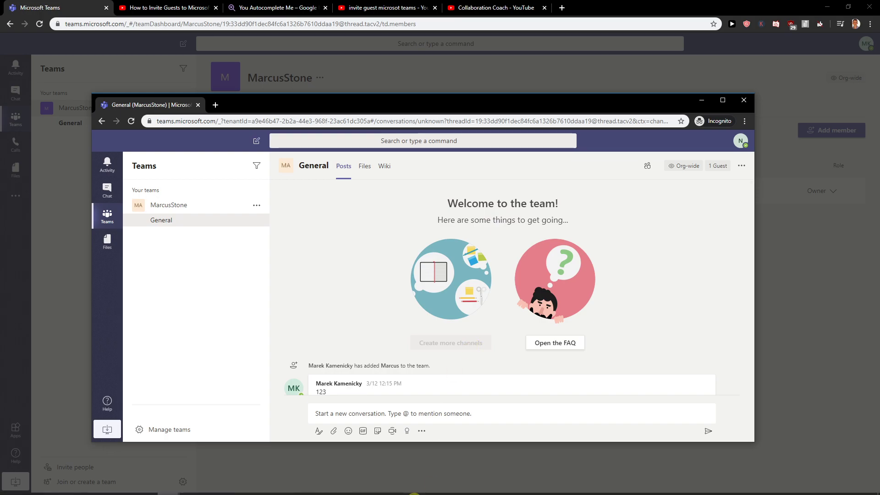
mouse_move(179, 492)
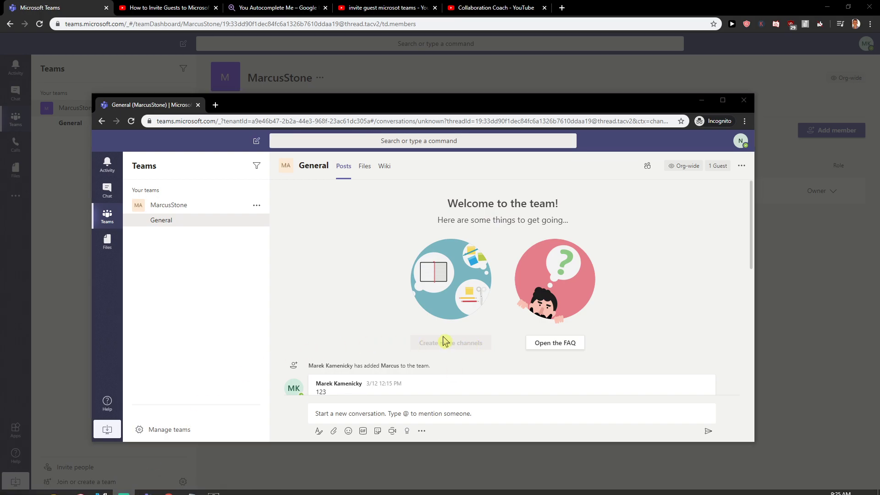
scroll(428, 336, down, 3)
scroll(431, 335, up, 3)
scroll(427, 334, down, 5)
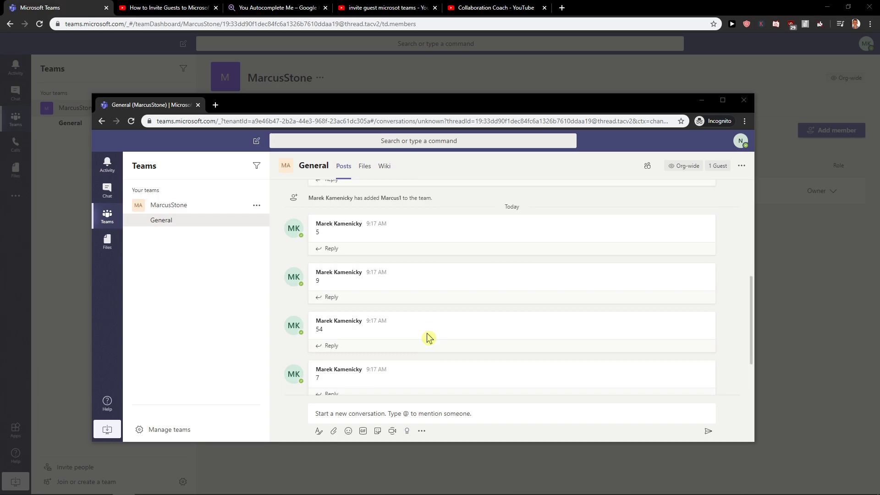
scroll(425, 331, up, 5)
scroll(425, 333, up, 2)
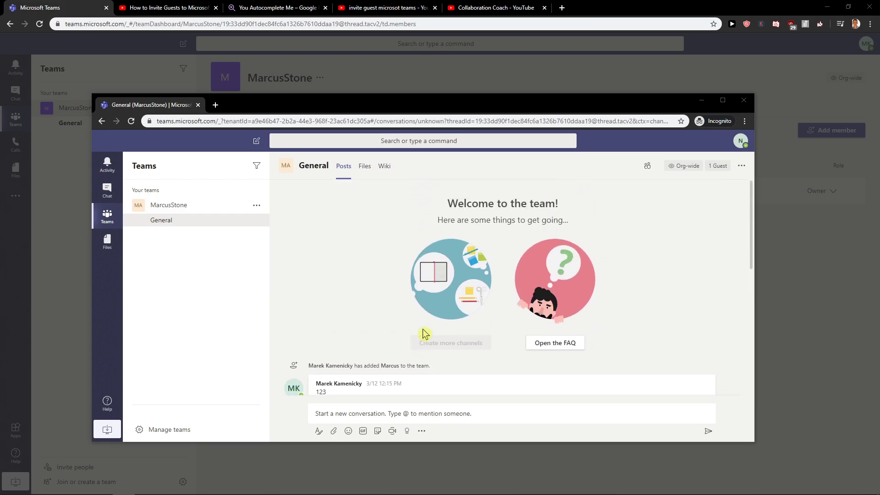